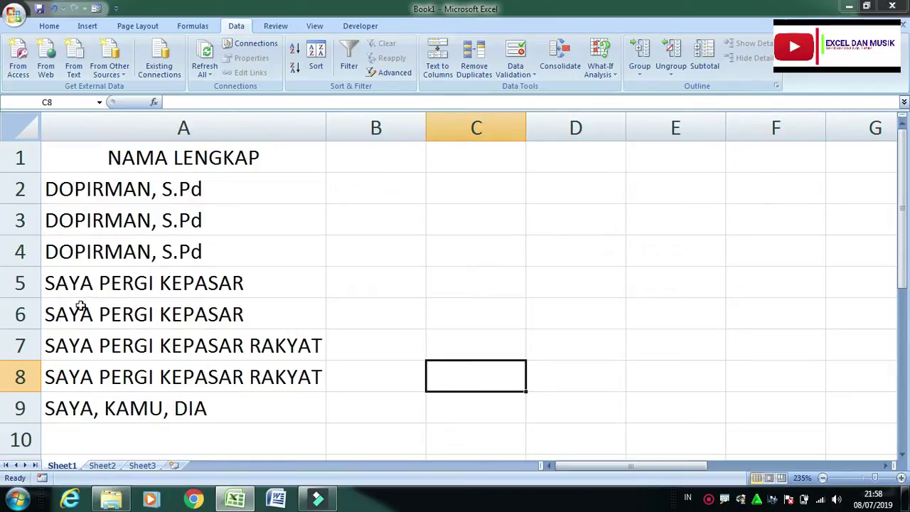
Preview the entries to split by selecting A5:A6, rows 7–8 and A9, then return to Home
{"action": "left_click", "coordinate": [69, 283]}
{"action": "left_click_drag", "start_coordinate": [69, 282], "coordinate": [71, 310]}
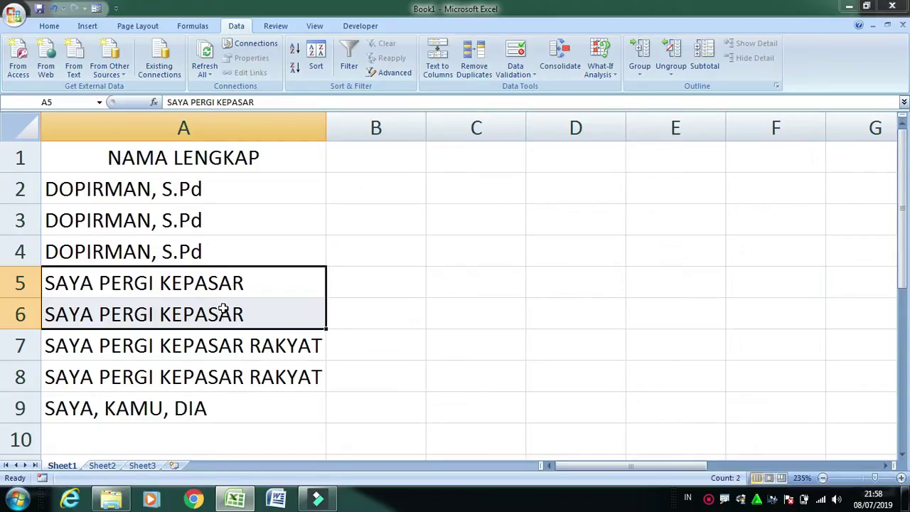
{"action": "left_click_drag", "start_coordinate": [198, 346], "coordinate": [170, 365]}
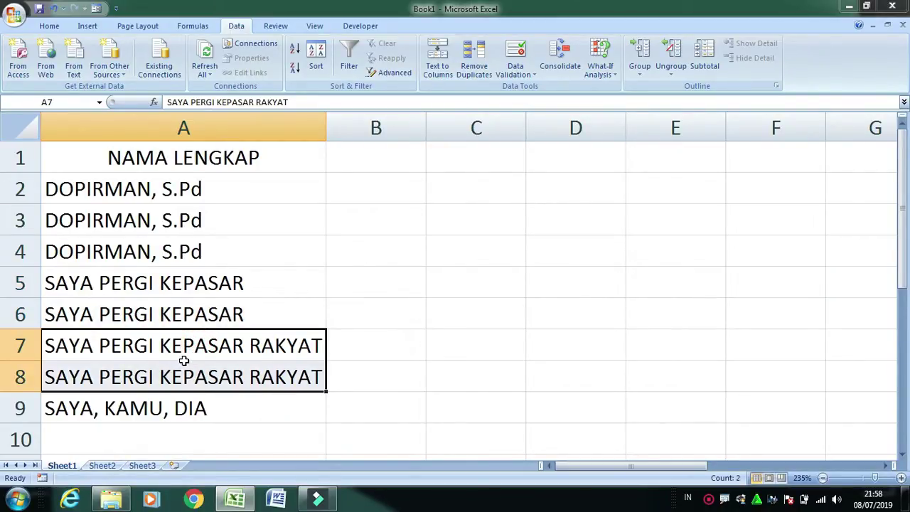
{"action": "left_click", "coordinate": [160, 409]}
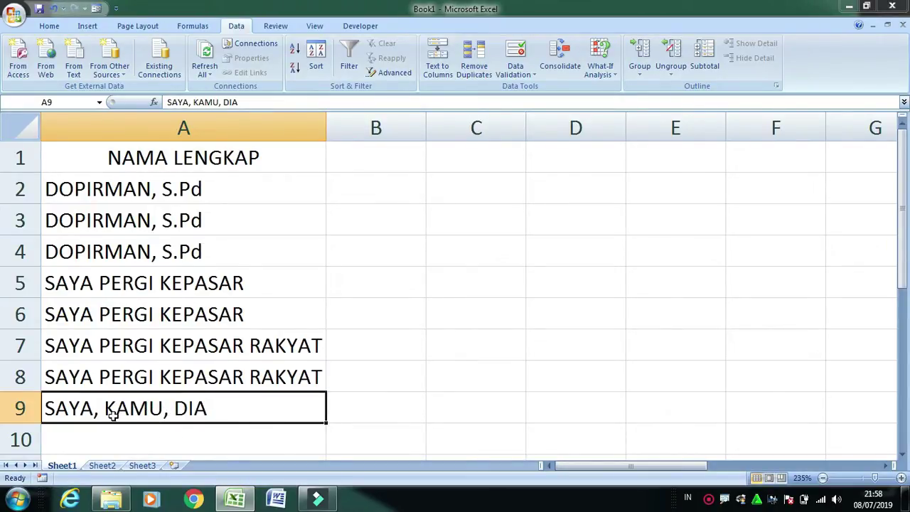
{"action": "key", "text": "alt+h"}
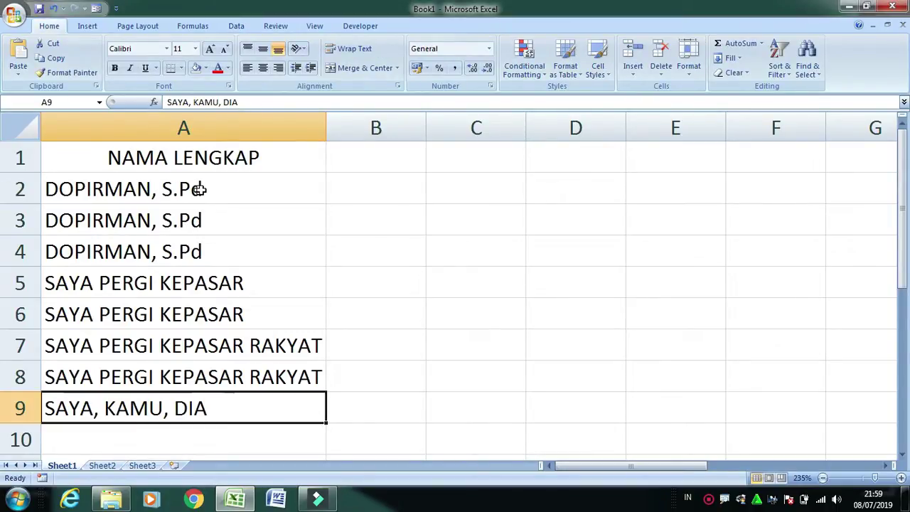
Select the DOPIRMAN, S.Pd cells A2:A4 and launch the Text to Columns wizard
{"action": "left_click_drag", "start_coordinate": [201, 189], "coordinate": [222, 241]}
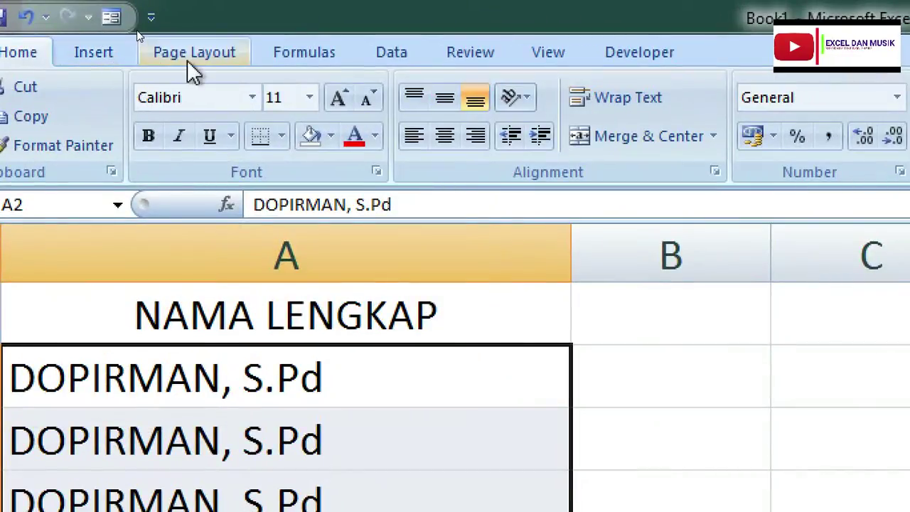
{"action": "left_click", "coordinate": [400, 56]}
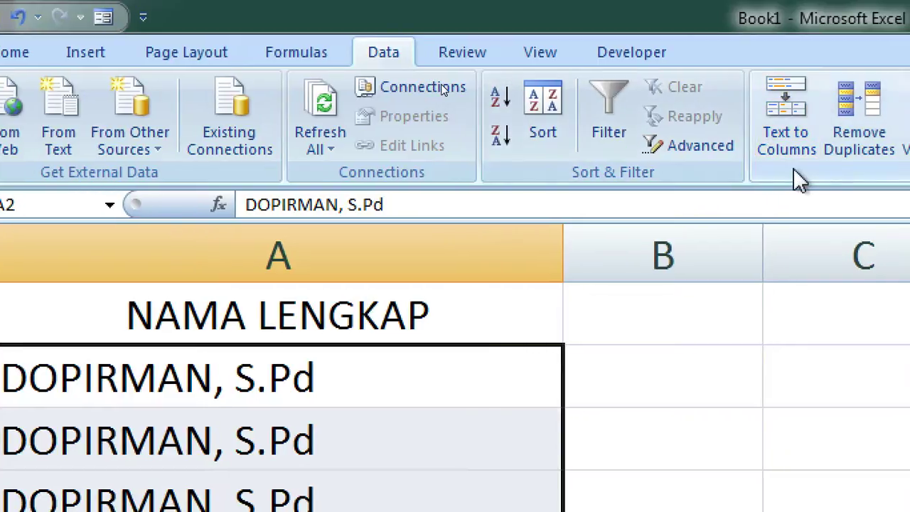
{"action": "left_click", "coordinate": [786, 146]}
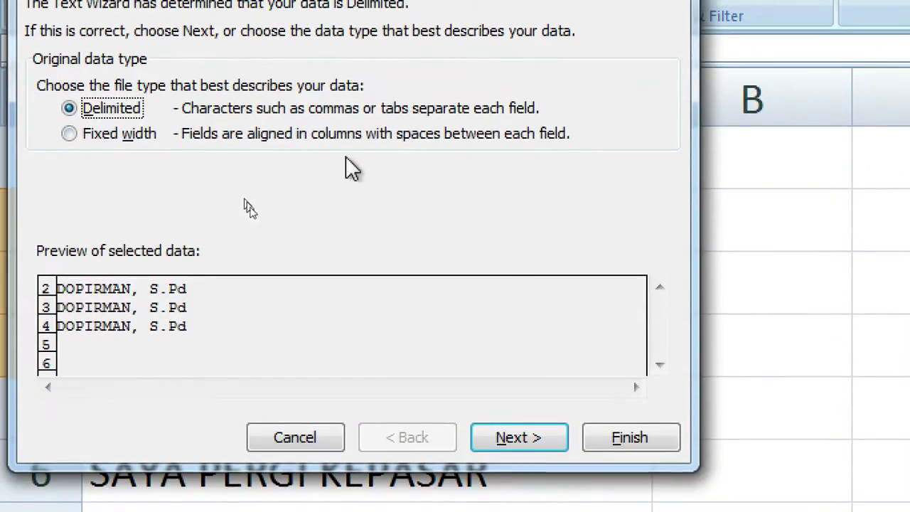
Split A2:A4 on Comma and Space, treating consecutive delimiters as one
{"action": "left_click", "coordinate": [510, 441]}
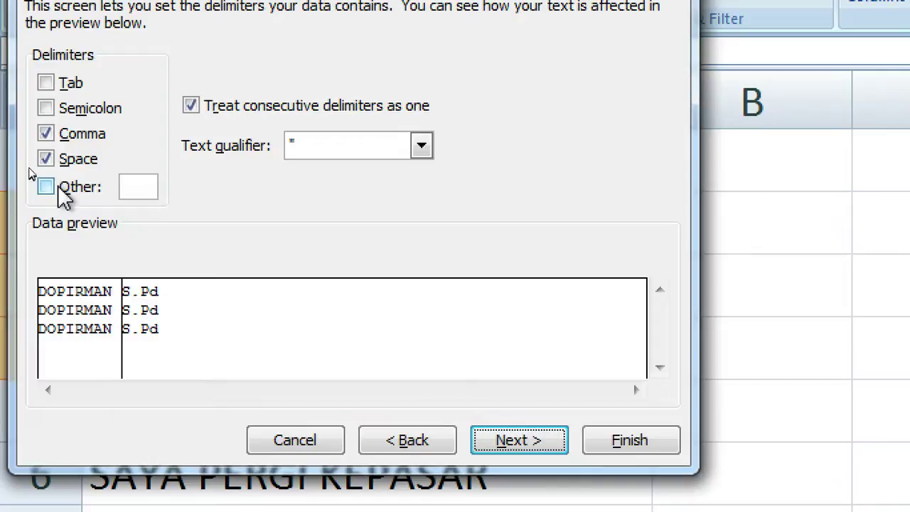
{"action": "left_click", "coordinate": [47, 134]}
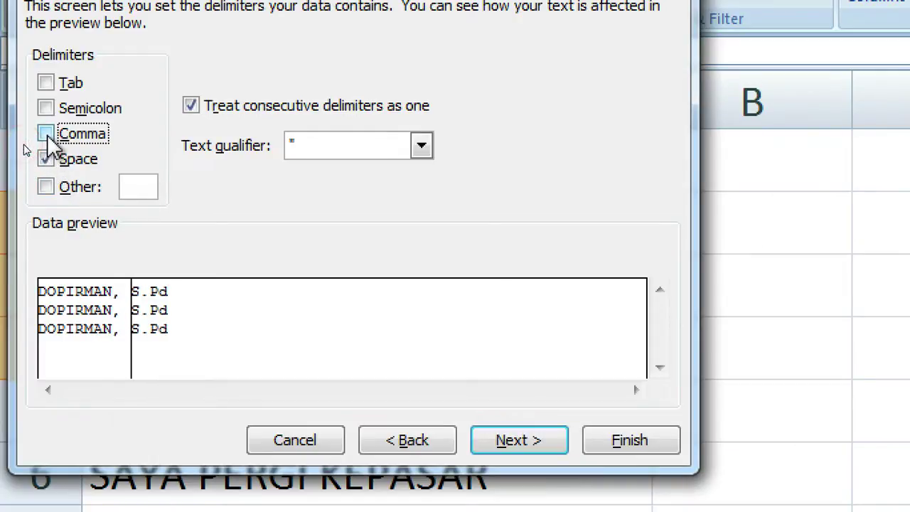
{"action": "left_click", "coordinate": [46, 160]}
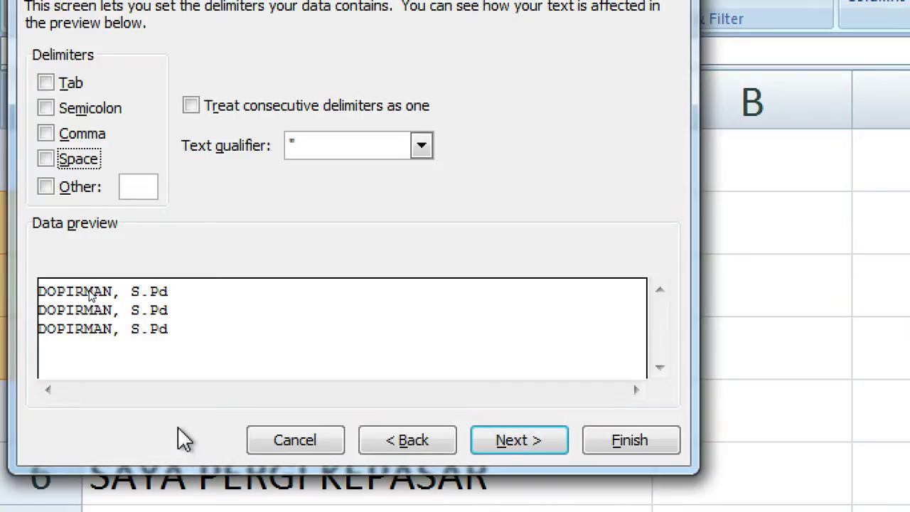
{"action": "left_click", "coordinate": [48, 134]}
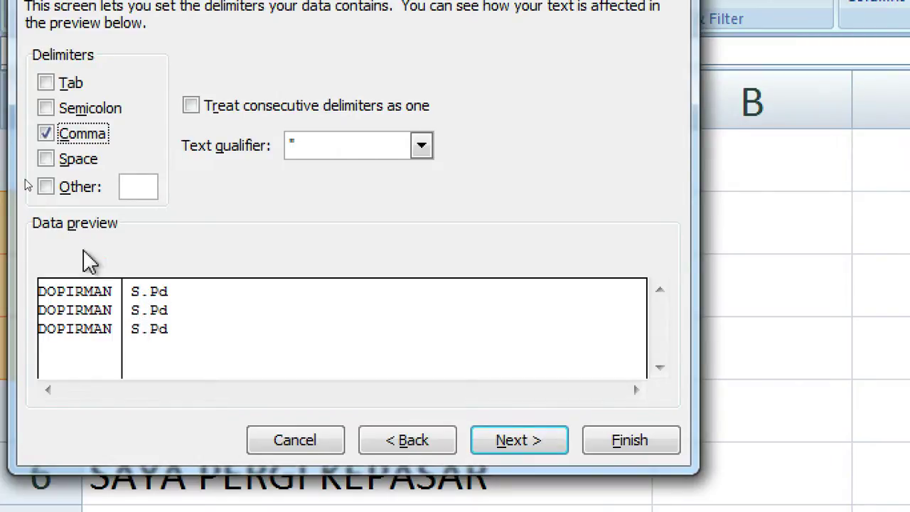
{"action": "left_click", "coordinate": [45, 159]}
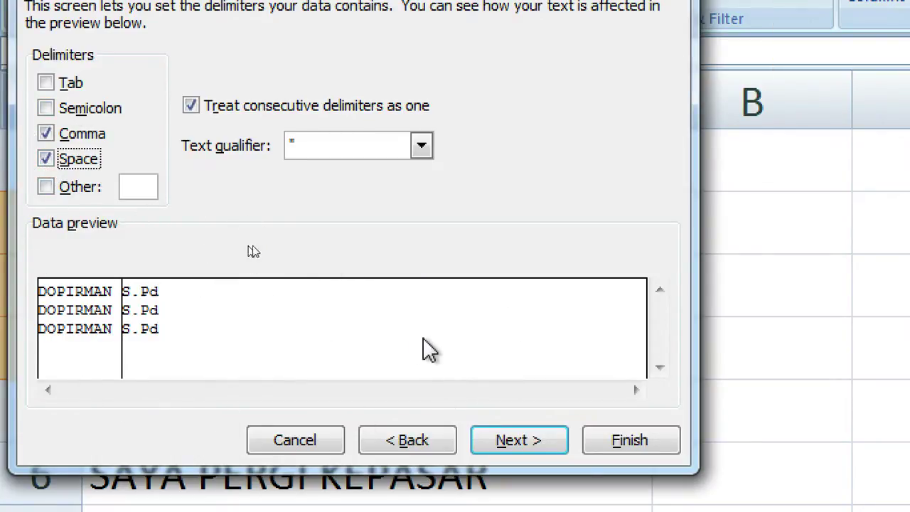
{"action": "left_click", "coordinate": [626, 444]}
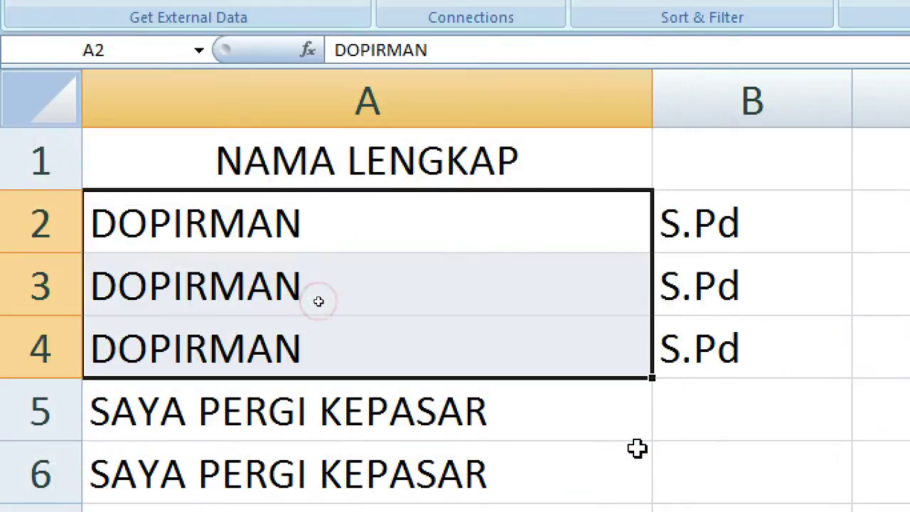
{"action": "left_click", "coordinate": [782, 212]}
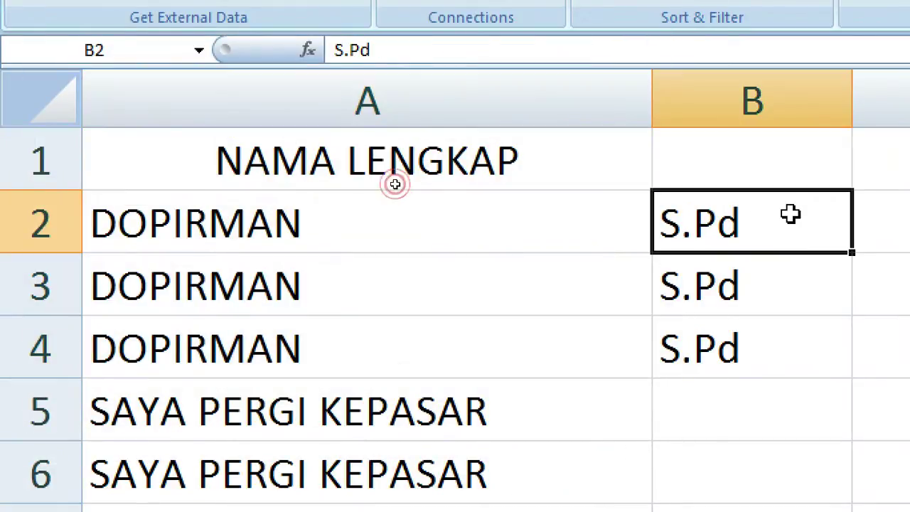
{"action": "left_click", "coordinate": [384, 226]}
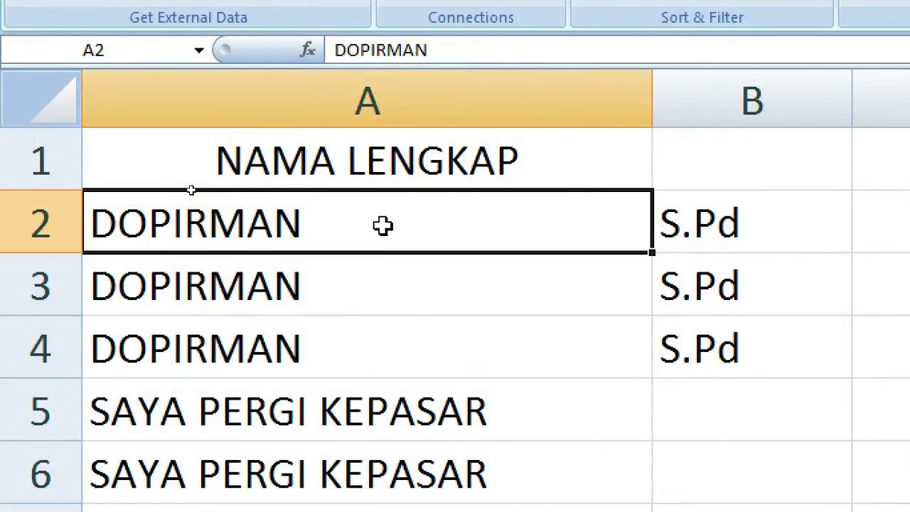
{"action": "left_click", "coordinate": [693, 238]}
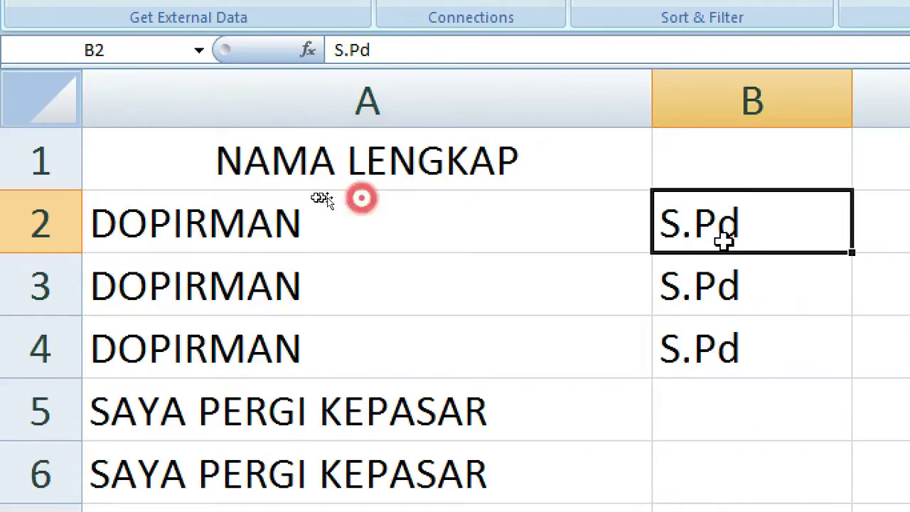
{"action": "left_click", "coordinate": [569, 240]}
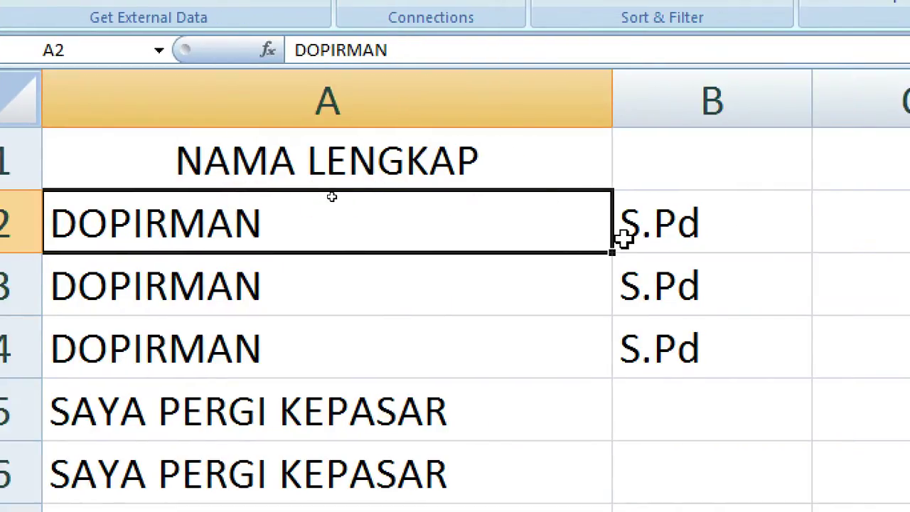
{"action": "scroll", "coordinate": [548, 257], "scroll_direction": "down", "scroll_amount": 1}
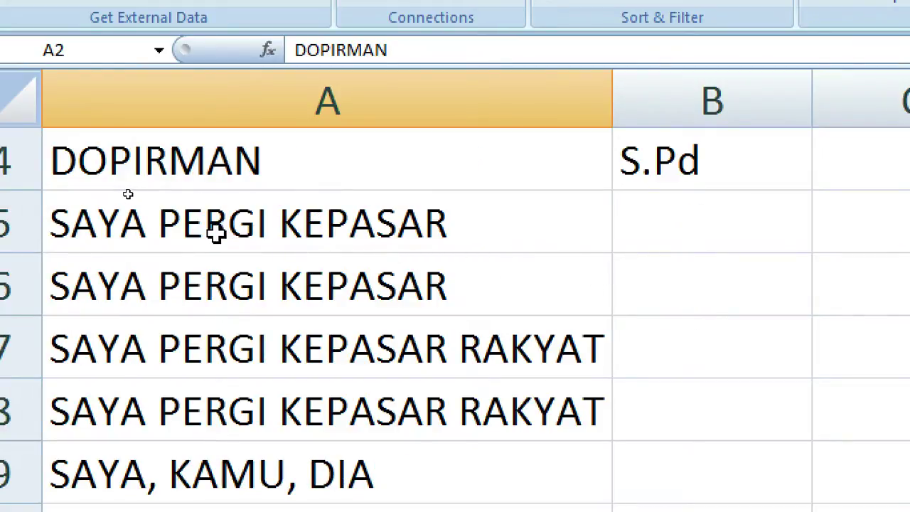
{"action": "left_click_drag", "start_coordinate": [215, 233], "coordinate": [211, 273]}
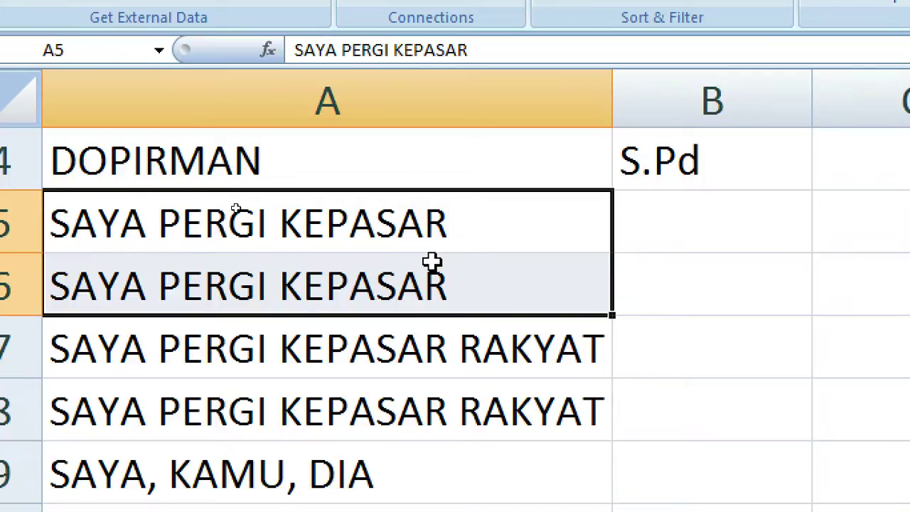
{"action": "scroll", "coordinate": [431, 263], "scroll_direction": "up", "scroll_amount": 1}
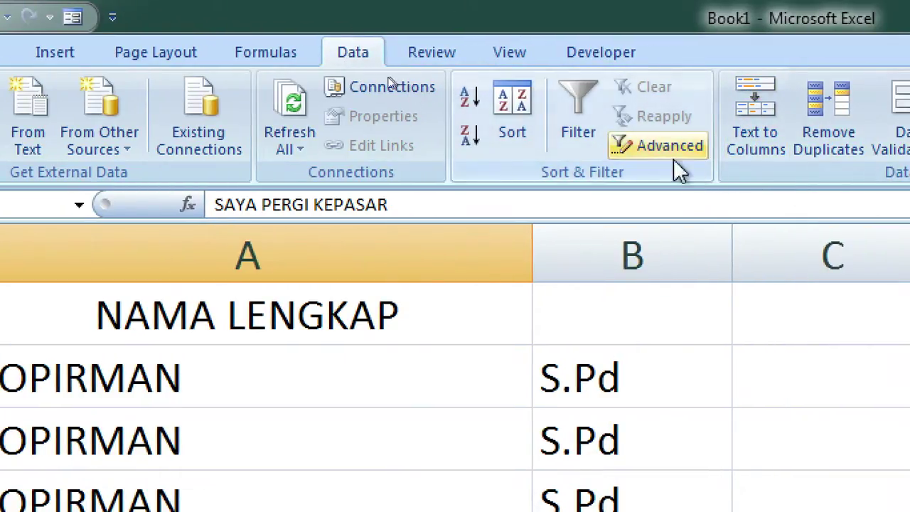
Split A5:A6 by fixed width with the suggested breaks into SAYA, PERGI and KEPASAR
{"action": "left_click", "coordinate": [759, 135]}
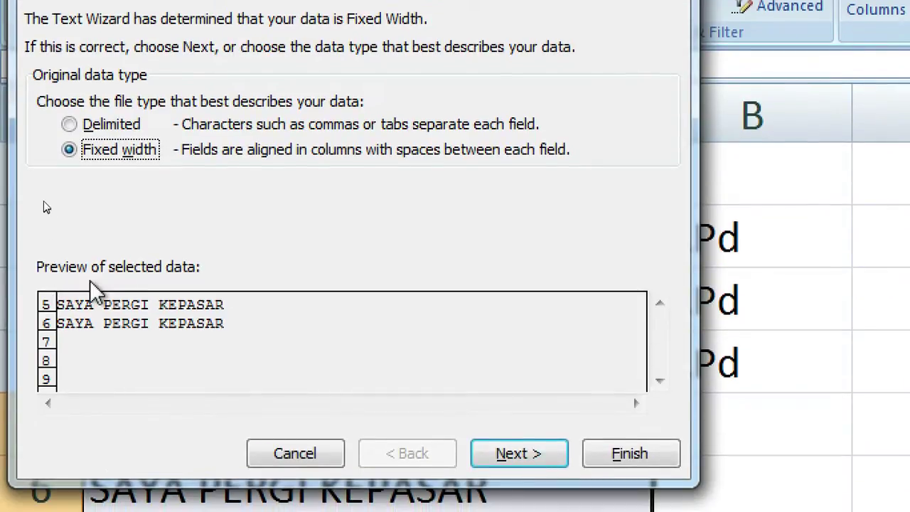
{"action": "left_click", "coordinate": [518, 454]}
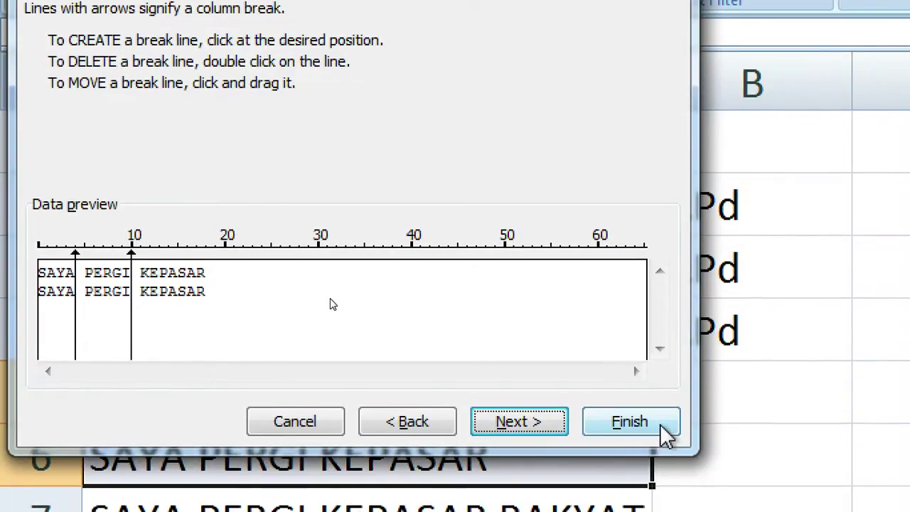
{"action": "left_click", "coordinate": [661, 475]}
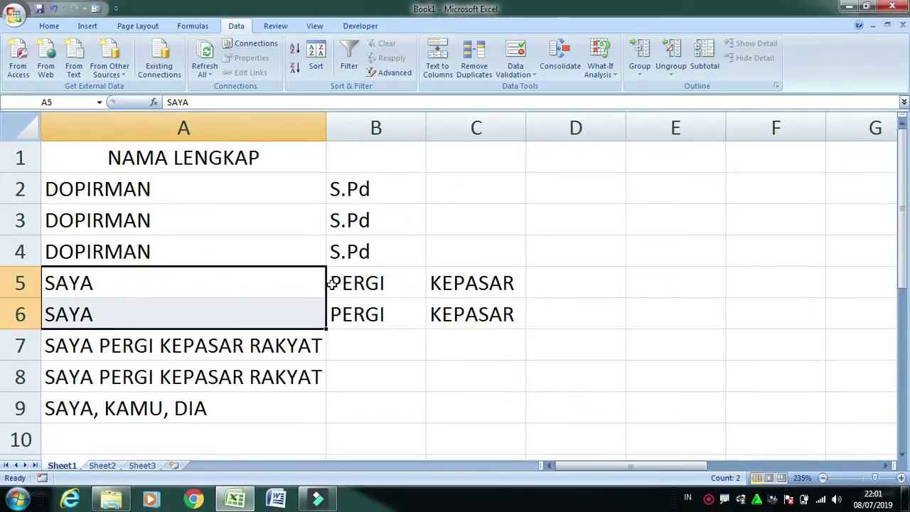
Check the split words in A5, B5 and C5, then select the four-word entries in A7:A8
{"action": "left_click", "coordinate": [302, 292]}
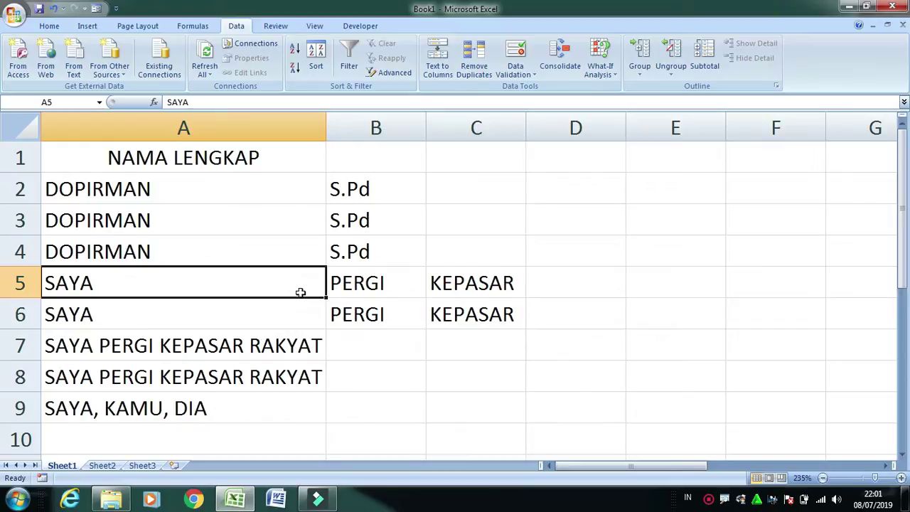
{"action": "left_click", "coordinate": [353, 285]}
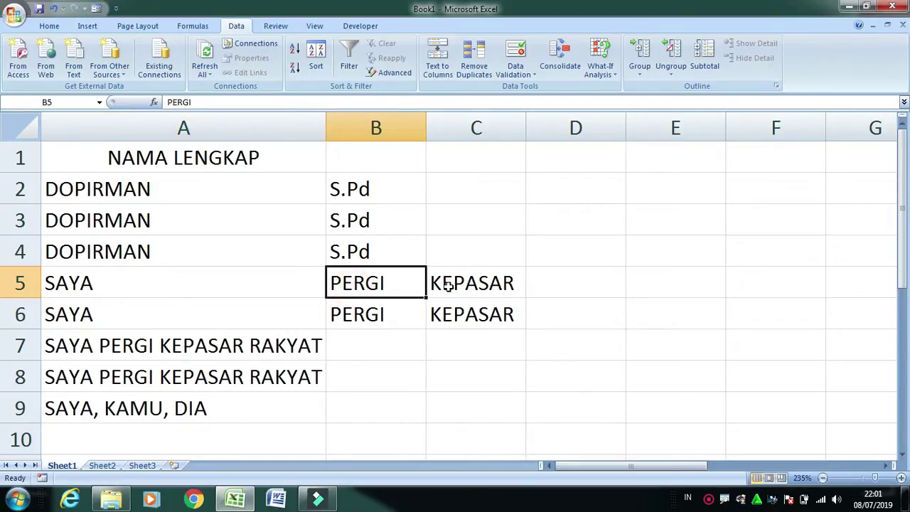
{"action": "left_click", "coordinate": [448, 285]}
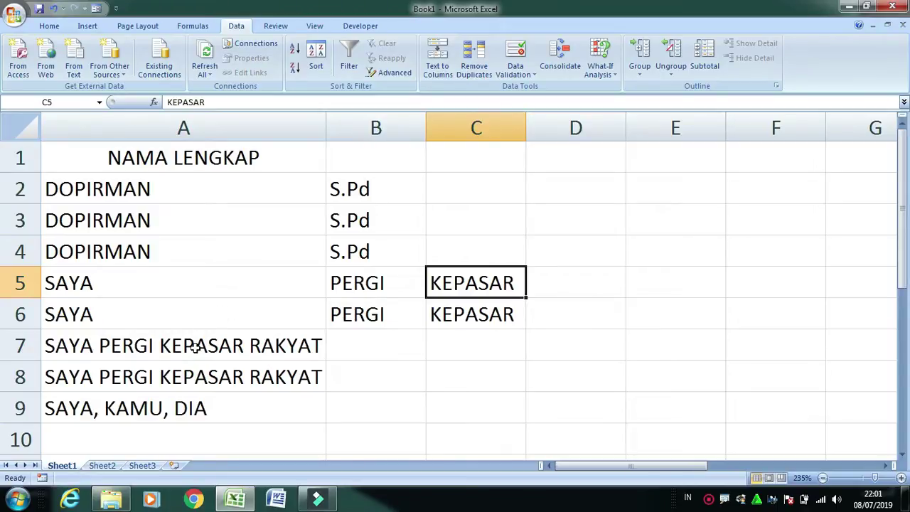
{"action": "left_click", "coordinate": [161, 347]}
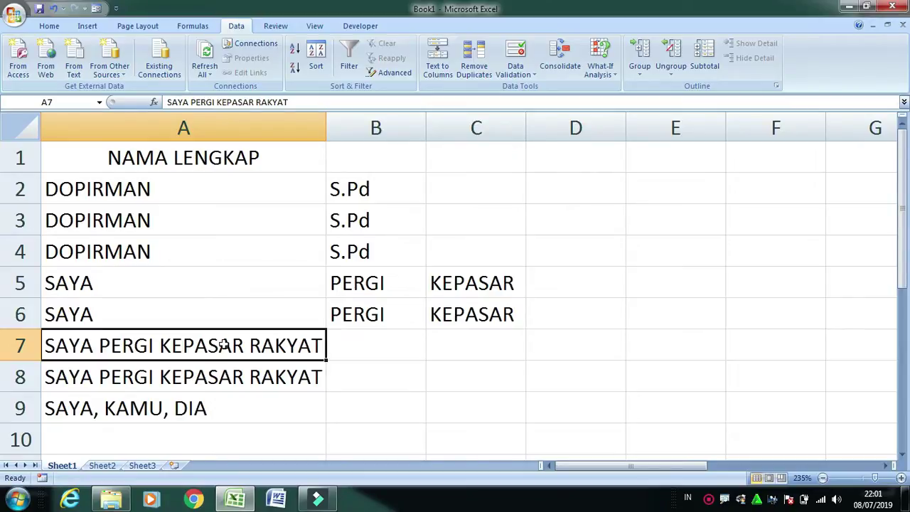
{"action": "left_click_drag", "start_coordinate": [223, 344], "coordinate": [216, 372]}
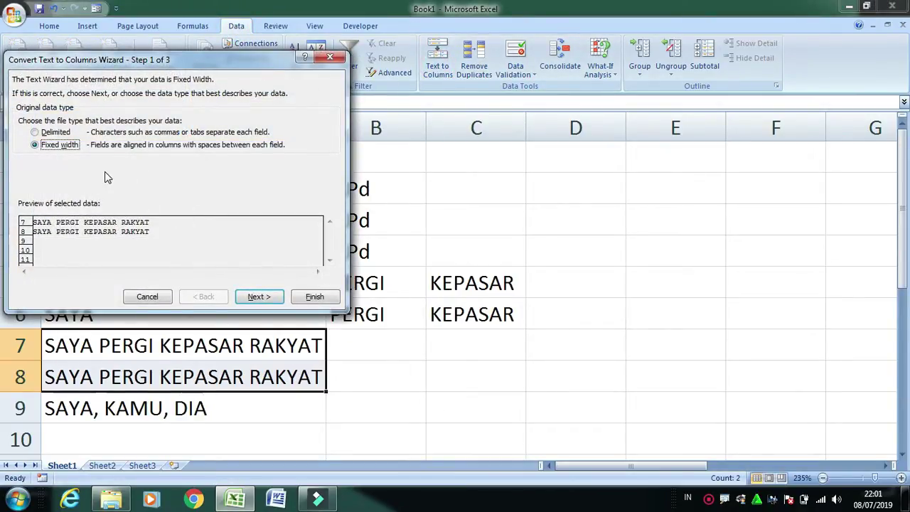
Keep Fixed width and advance to step 3, previewing SAYA, PERGI, KEPASAR, RAKYAT columns
{"action": "left_click", "coordinate": [260, 297]}
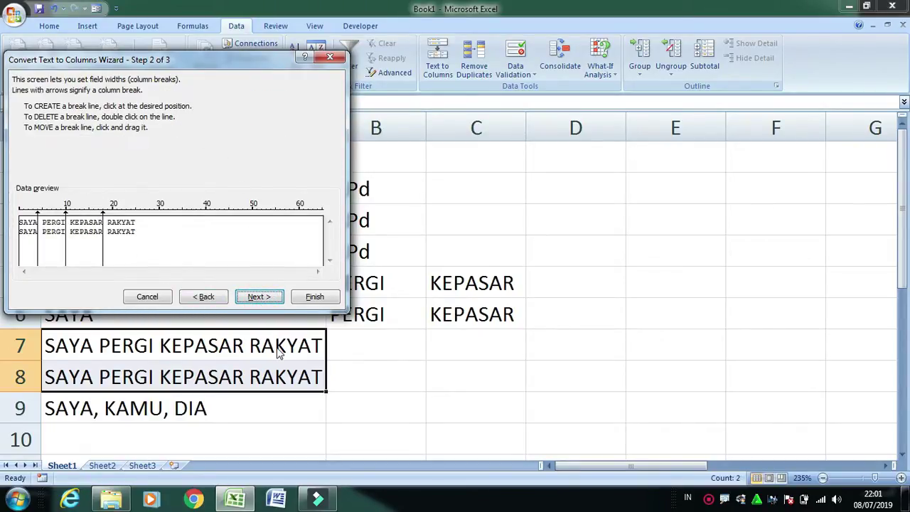
{"action": "left_click", "coordinate": [271, 300]}
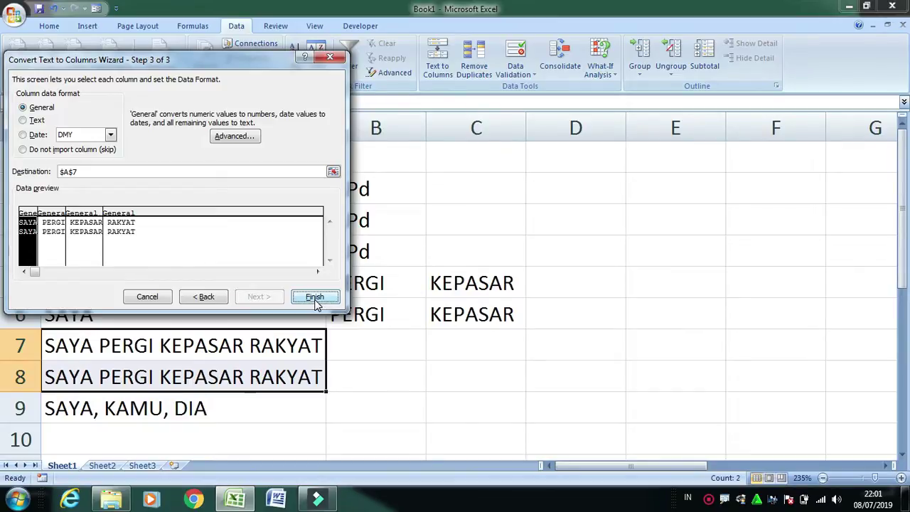
Finish splitting rows 7–8 into four columns, check D8, then start Text to Columns for A9
{"action": "left_click", "coordinate": [315, 299]}
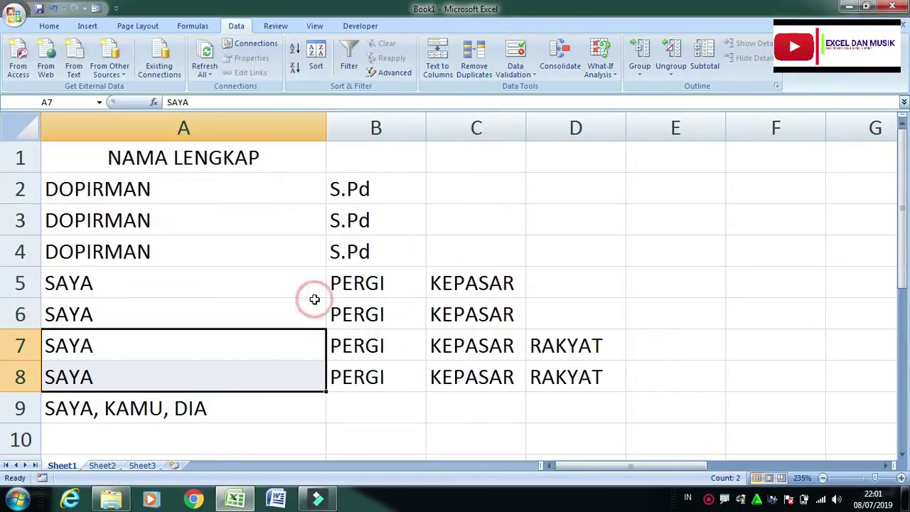
{"action": "left_click", "coordinate": [588, 366]}
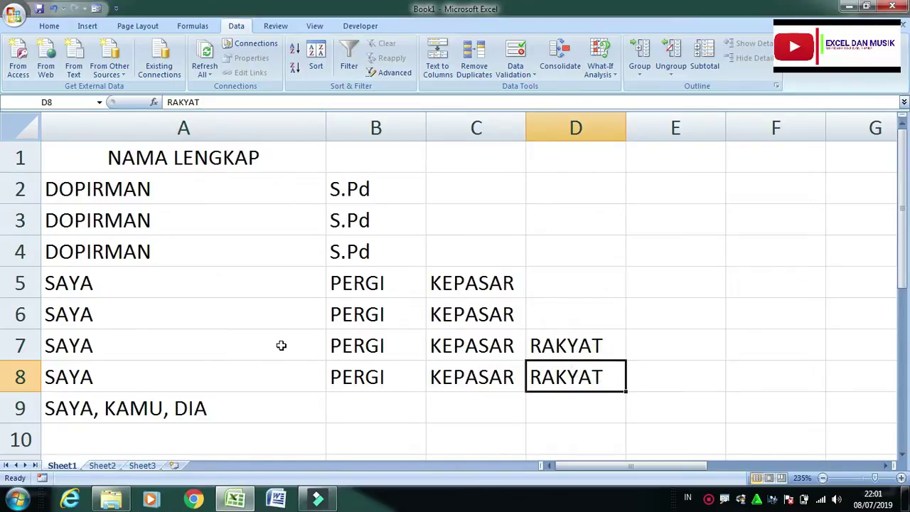
{"action": "left_click", "coordinate": [159, 408]}
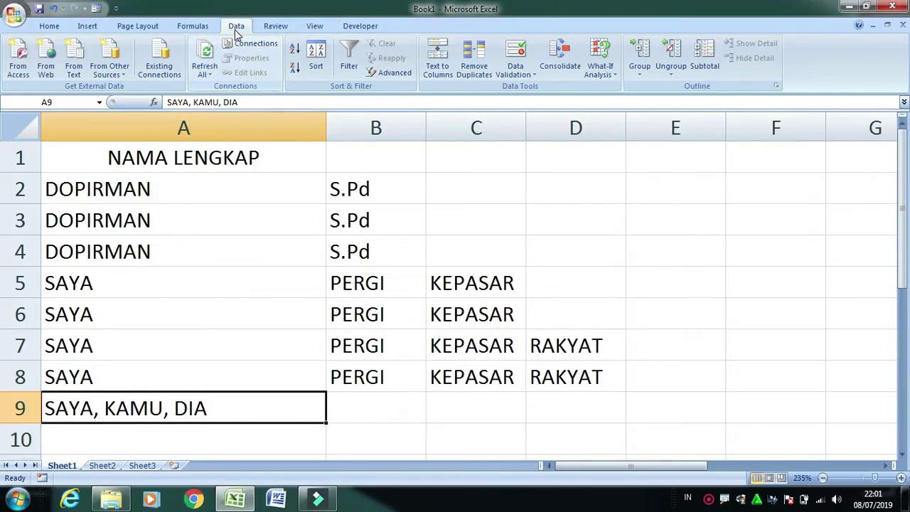
{"action": "left_click", "coordinate": [435, 65]}
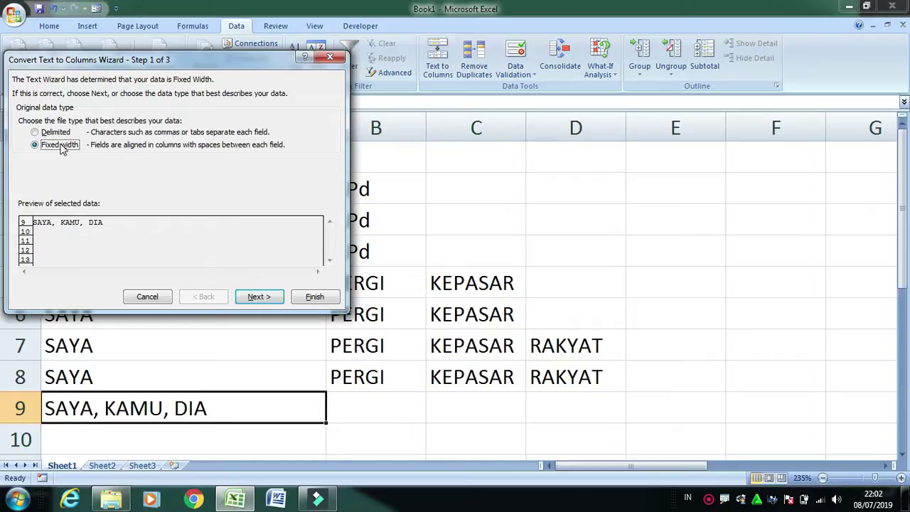
Split A9 on Comma and Space delimiters into SAYA, KAMU and DIA across A–C
{"action": "left_click", "coordinate": [35, 132]}
{"action": "left_click", "coordinate": [280, 299]}
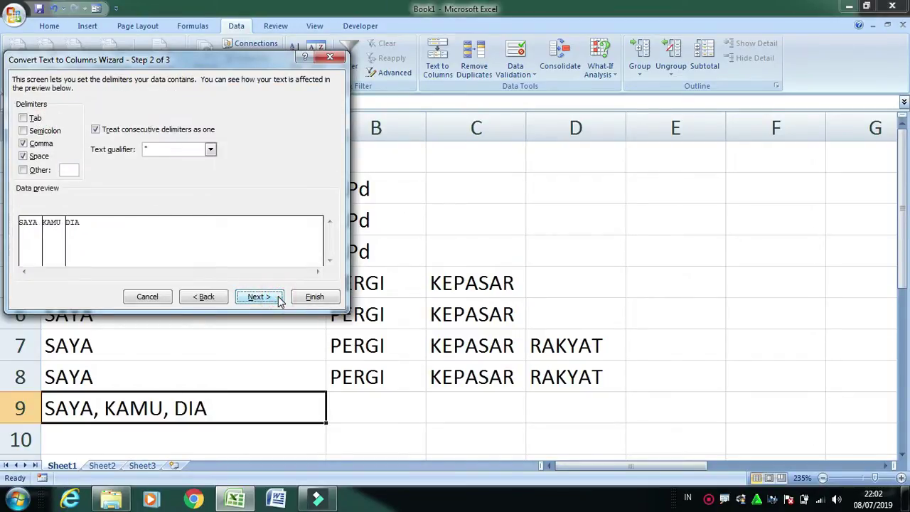
{"action": "left_click", "coordinate": [24, 143]}
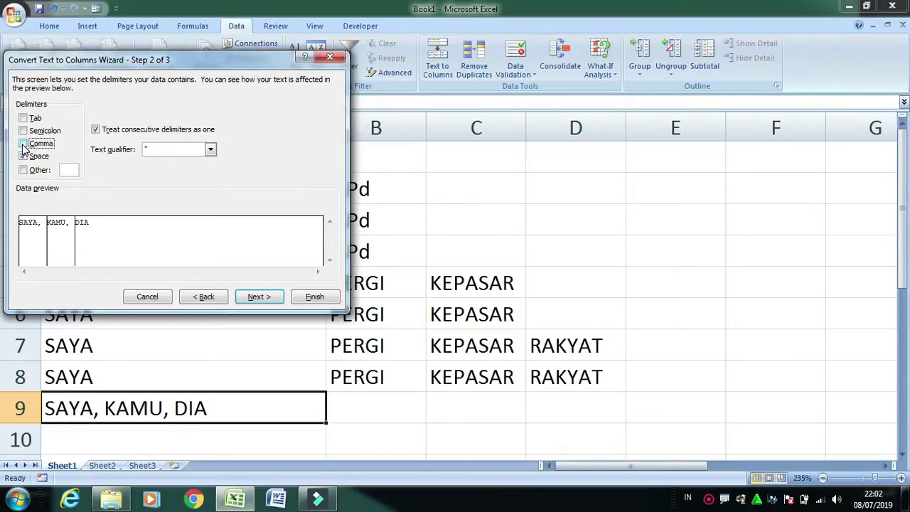
{"action": "left_click", "coordinate": [24, 144]}
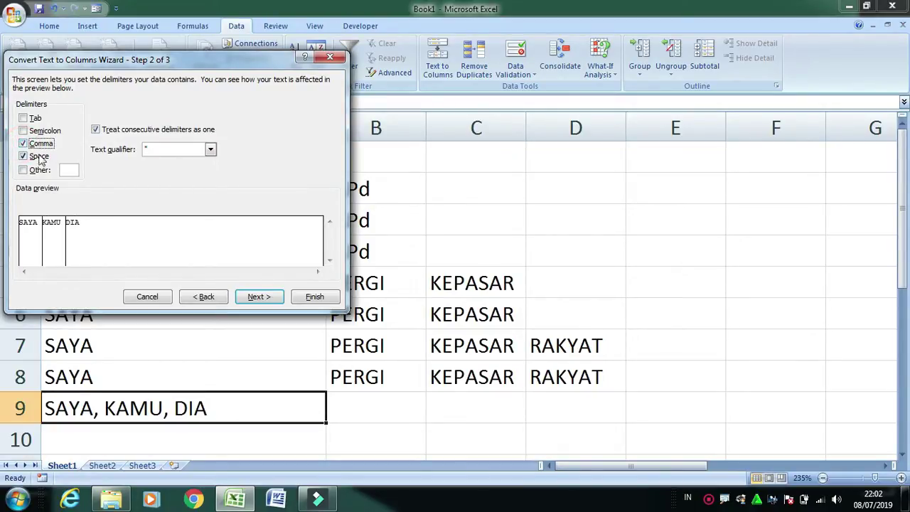
{"action": "left_click", "coordinate": [314, 297]}
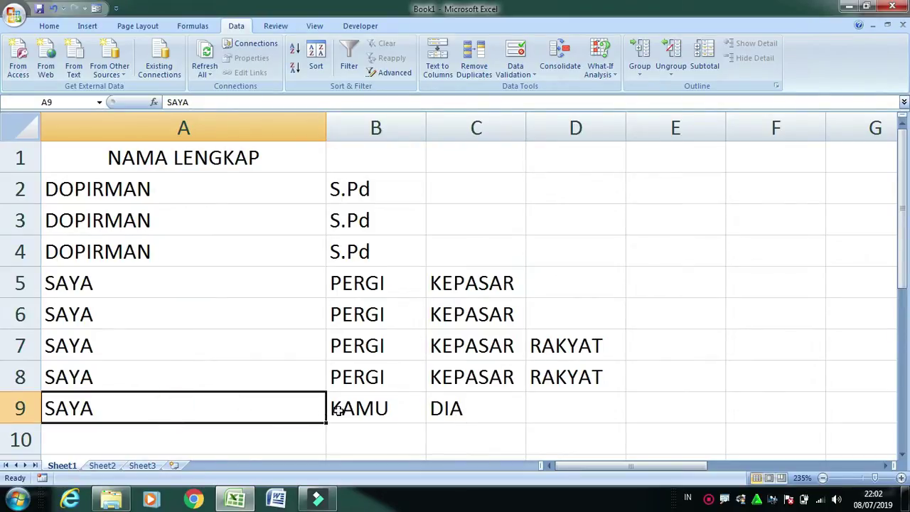
{"action": "left_click", "coordinate": [339, 409]}
{"action": "left_click", "coordinate": [471, 410]}
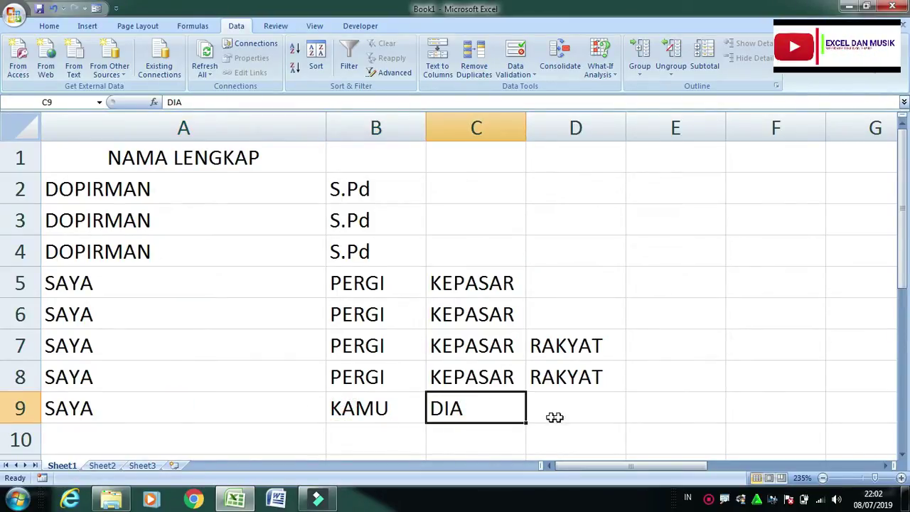